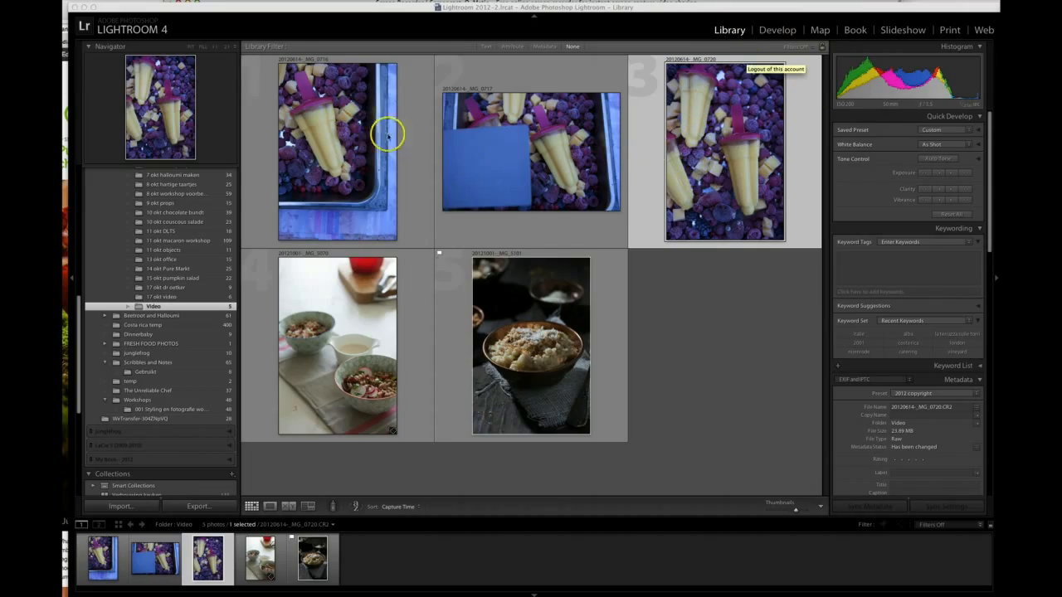
# - Check the camera and exposure metadata of popsicle photo _MG_0720 in the Library, and open the photo in the Develop module
pyautogui.click(777, 31)
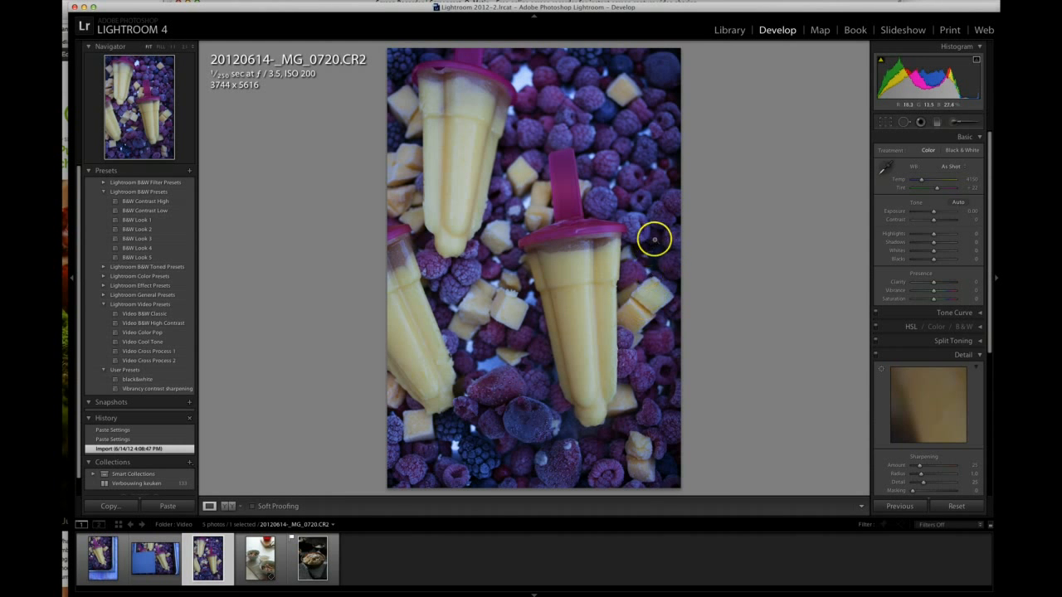
pyautogui.click(727, 30)
pyautogui.moveTo(994, 249); pyautogui.dragTo(981, 336)
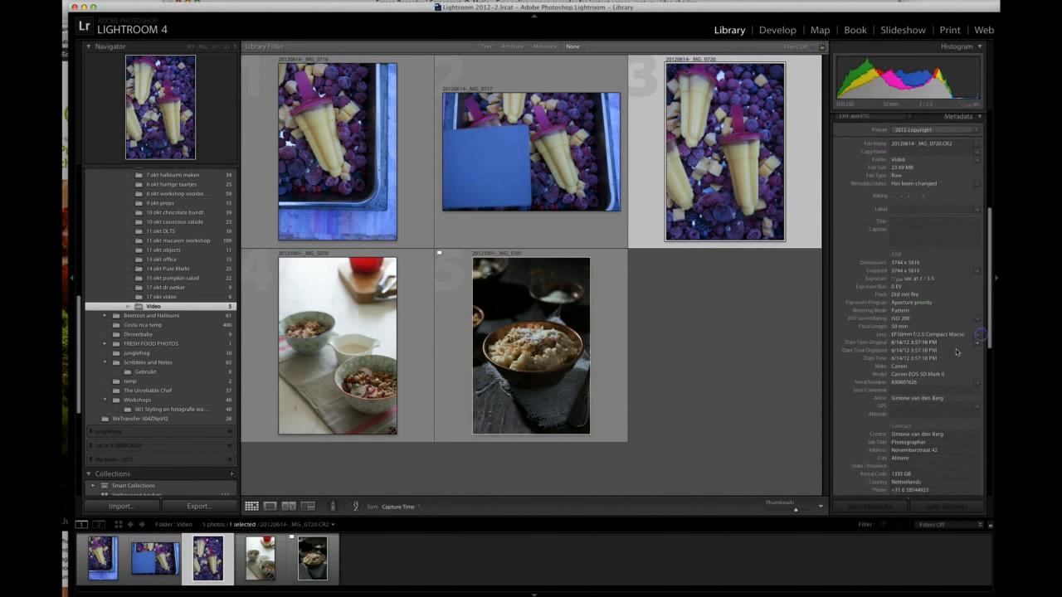
pyautogui.click(908, 363)
pyautogui.click(777, 31)
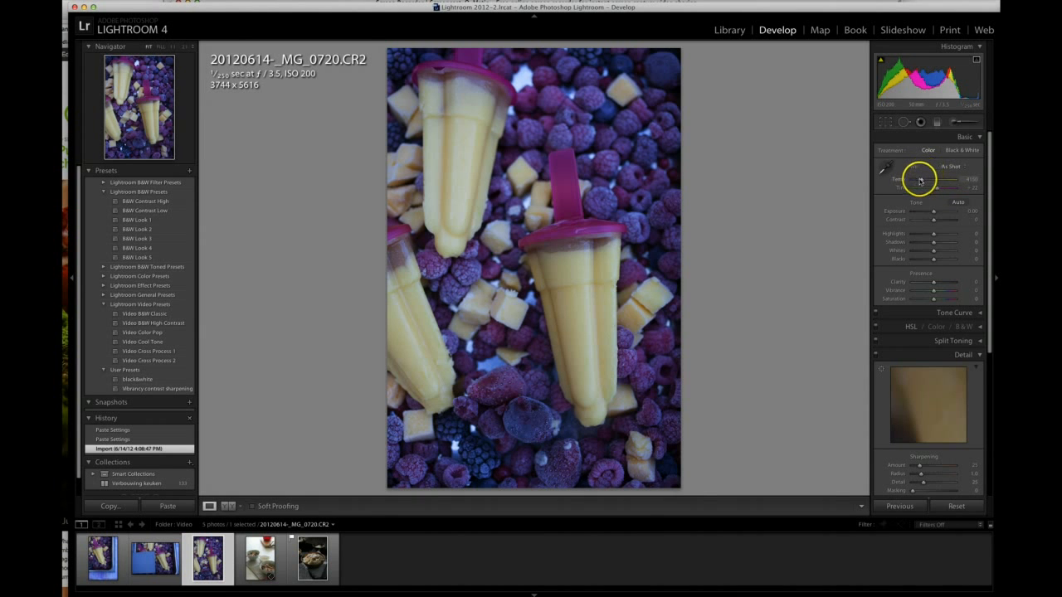
# - Set the temperature of photo _MG_0720 to 7390, exposure to +0.40 and contrast to +14, and compare the result with its imported state
pyautogui.moveTo(921, 181); pyautogui.dragTo(923, 181)
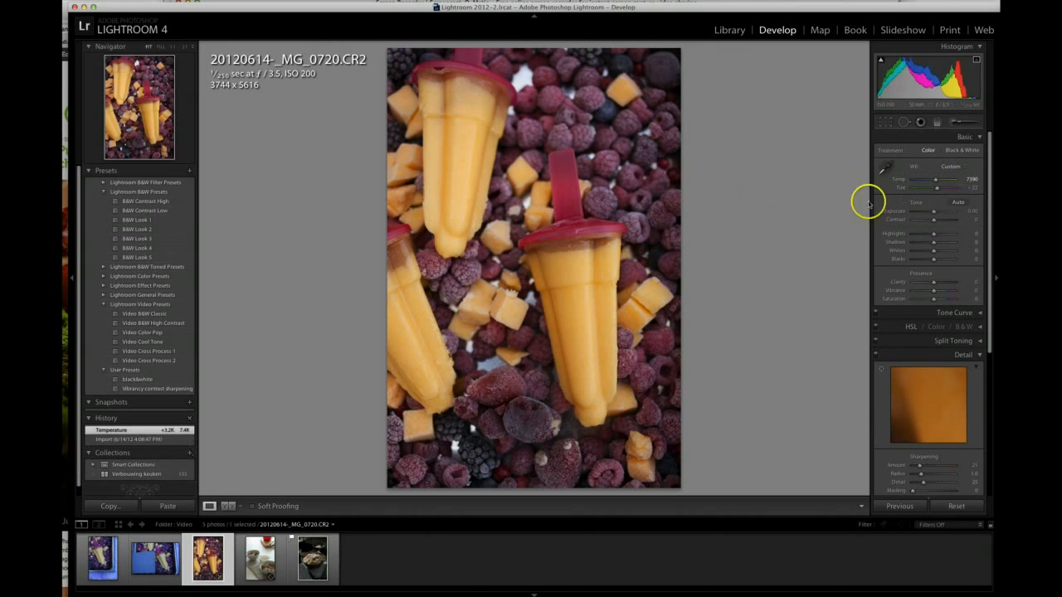
pyautogui.moveTo(934, 213); pyautogui.dragTo(935, 212)
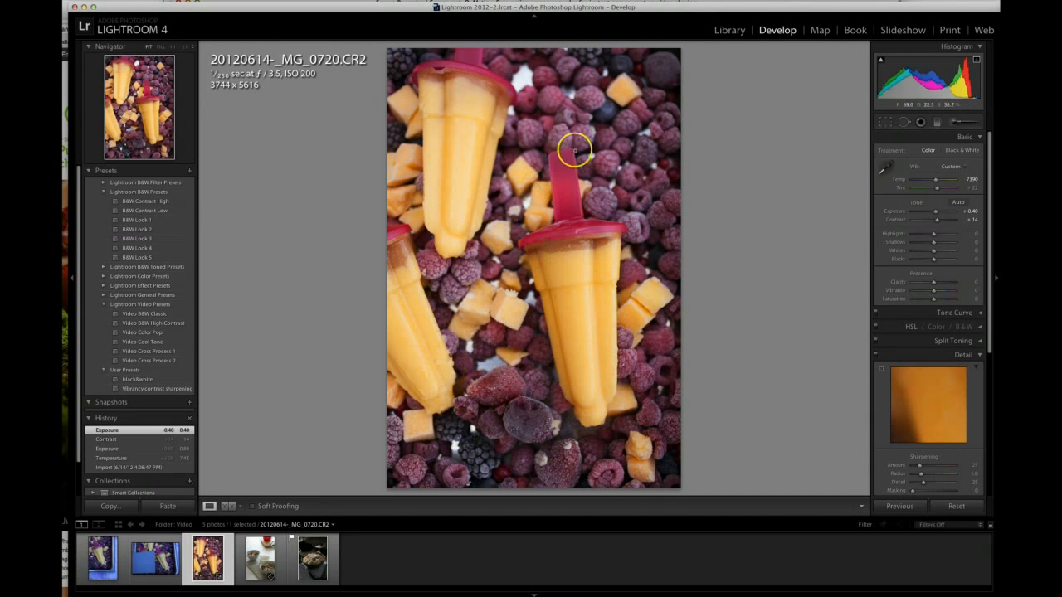
pyautogui.click(158, 468)
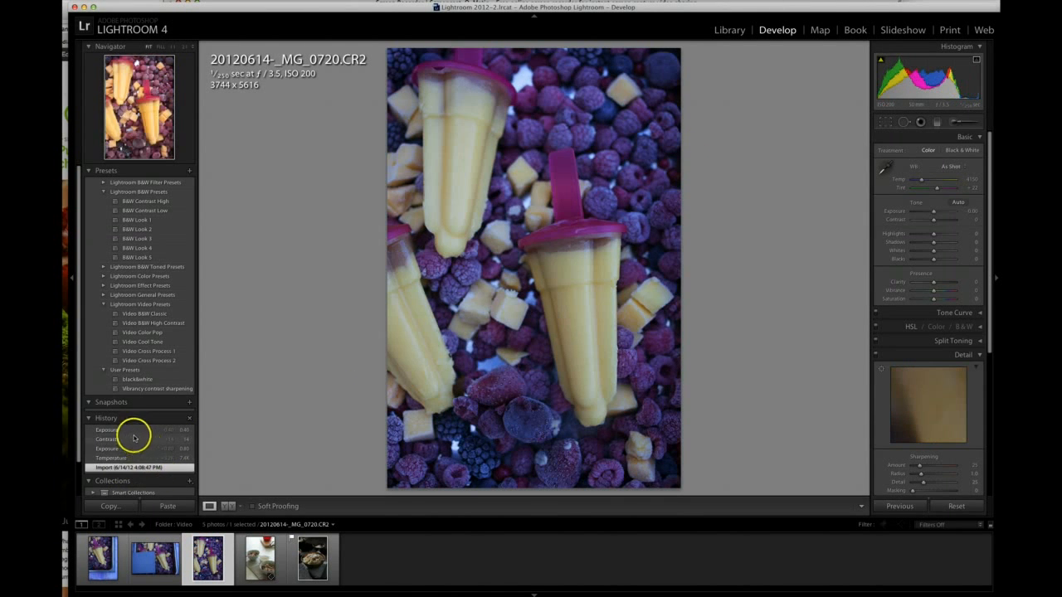
pyautogui.click(144, 430)
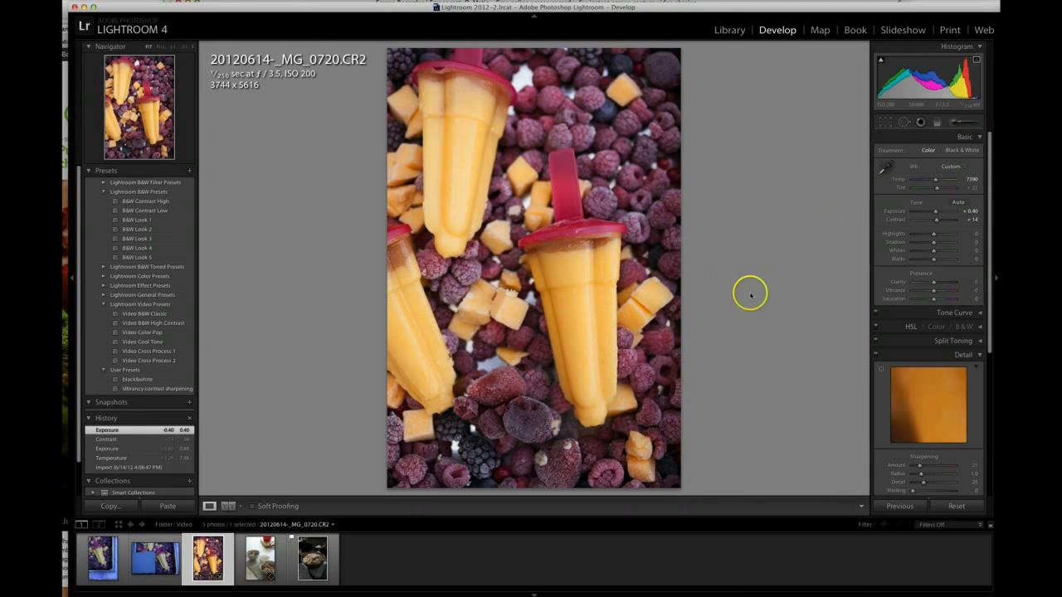
# - View the gray card photo _MG_0717, and revert photo _MG_0720 to its Import history state
pyautogui.click(149, 564)
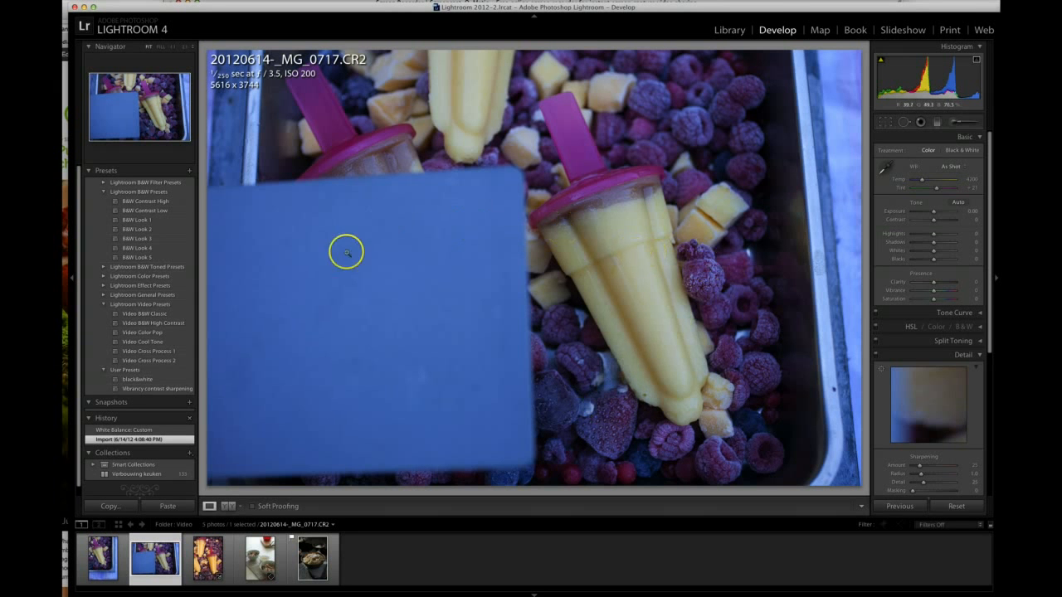
pyautogui.click(218, 551)
pyautogui.click(133, 467)
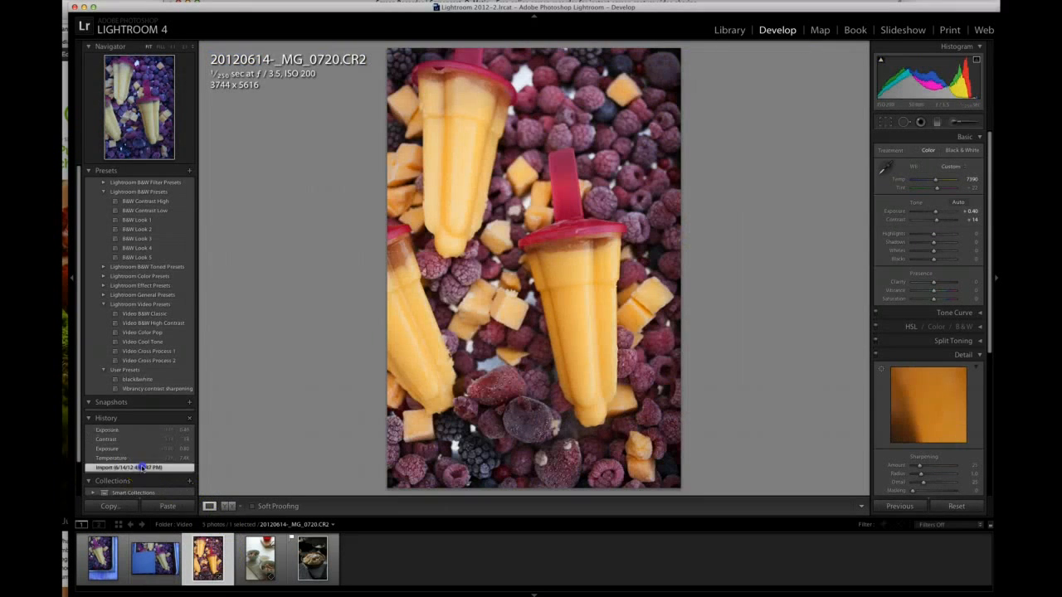
# - Set the white balance of photo _MG_0717 by sampling the gray card as neutral, and raise the exposure to +0.55
pyautogui.click(156, 541)
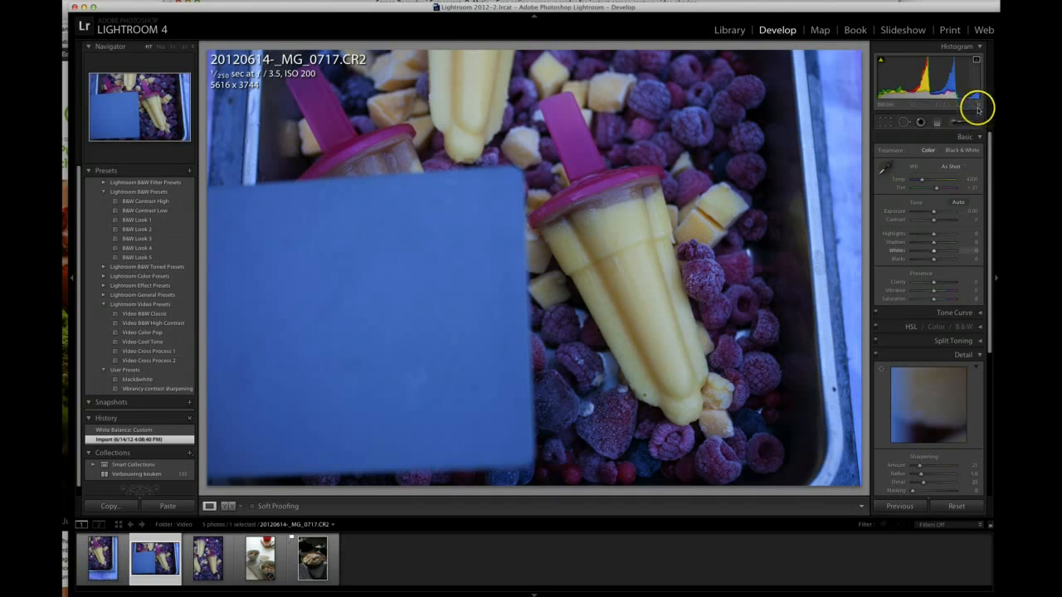
pyautogui.click(883, 170)
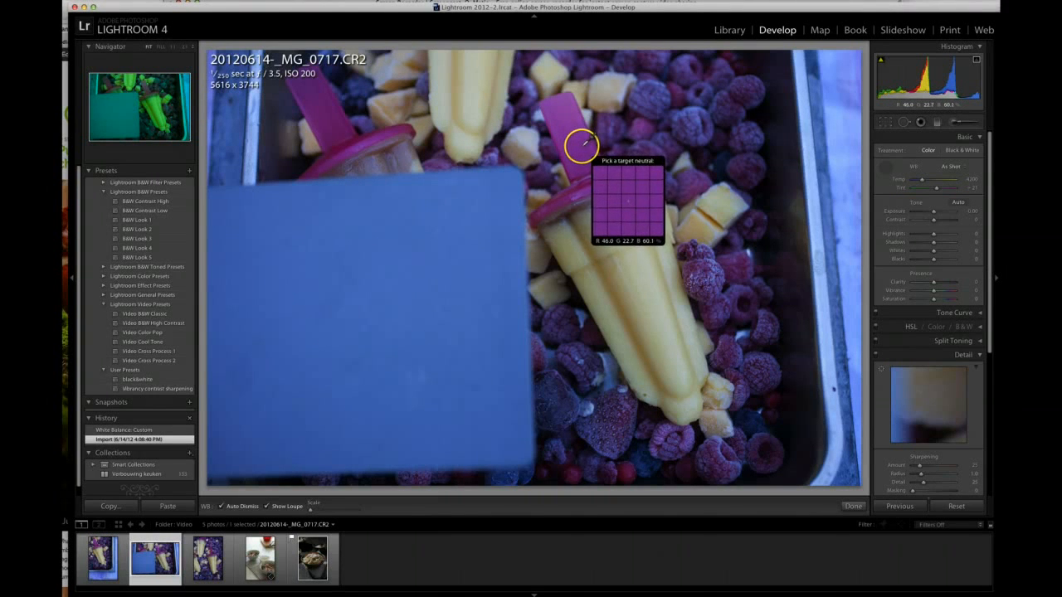
pyautogui.click(368, 264)
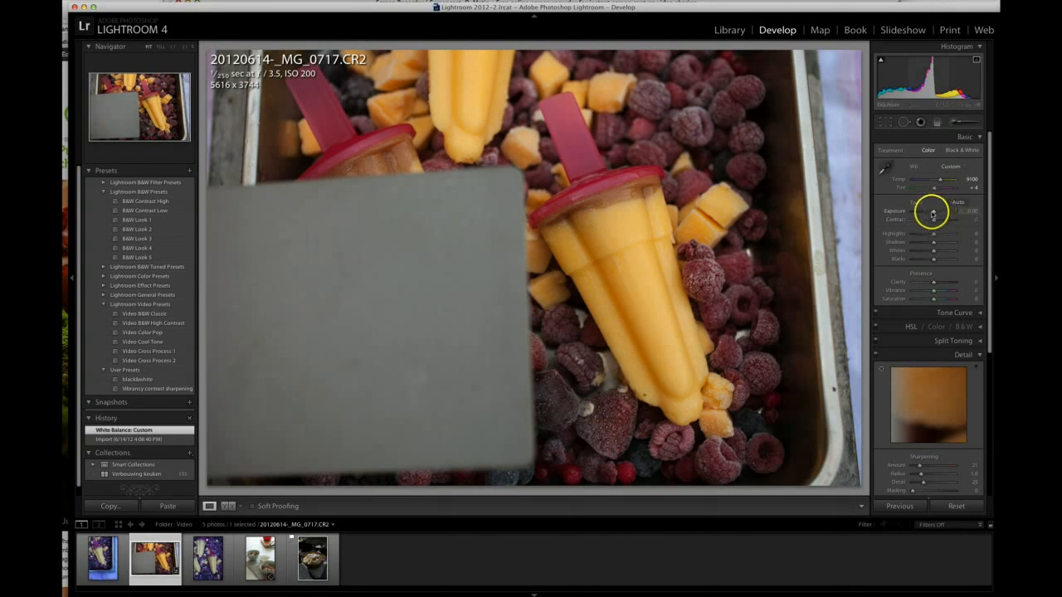
pyautogui.moveTo(933, 213); pyautogui.dragTo(935, 214)
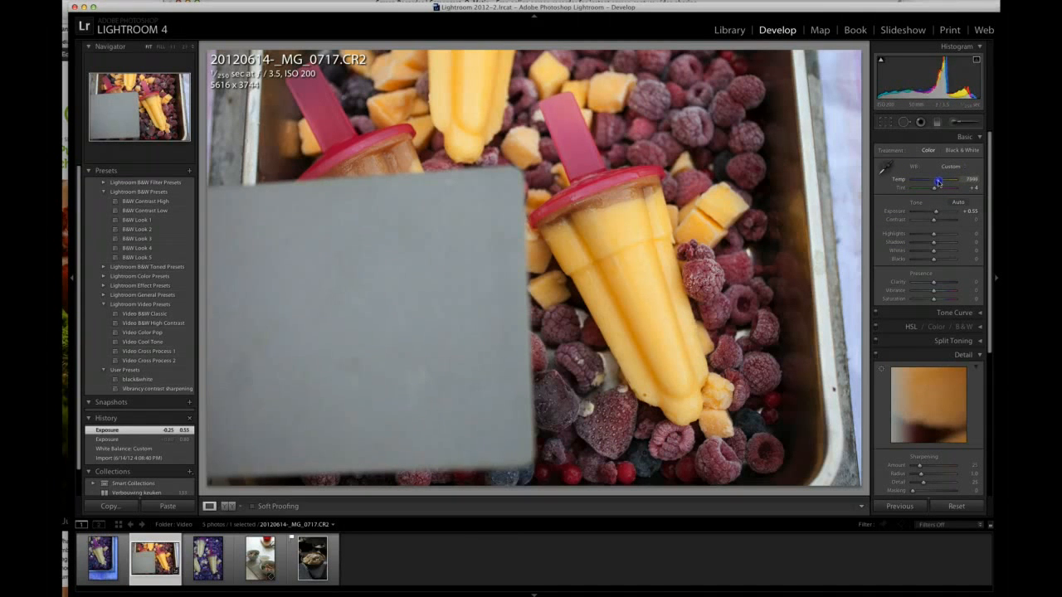
# - Lower the temperature of the gray card photo to about 8500 and compare the edit with the imported state
pyautogui.moveTo(938, 180); pyautogui.dragTo(940, 181)
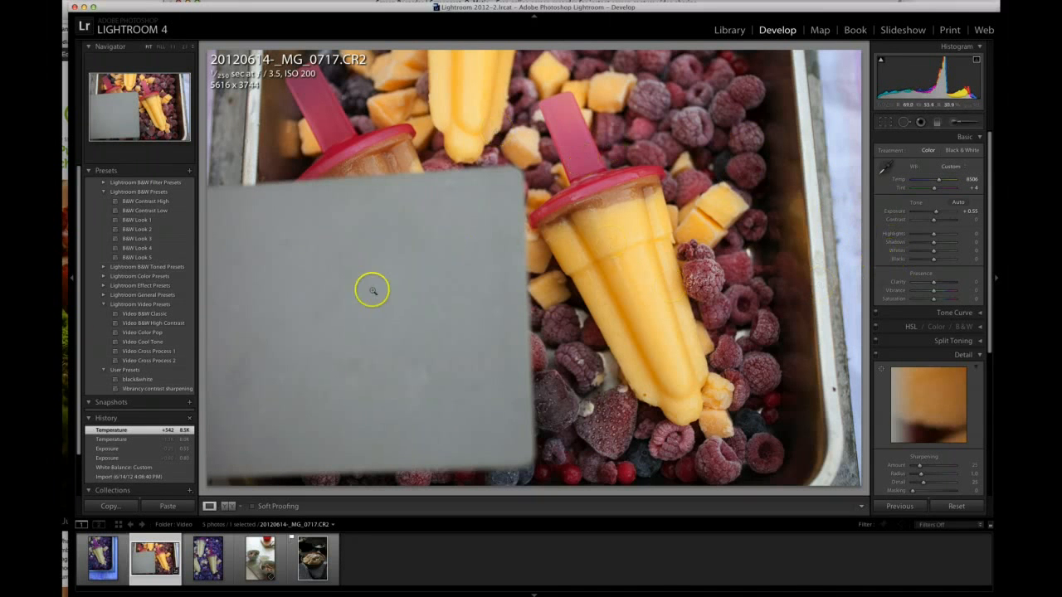
pyautogui.click(147, 477)
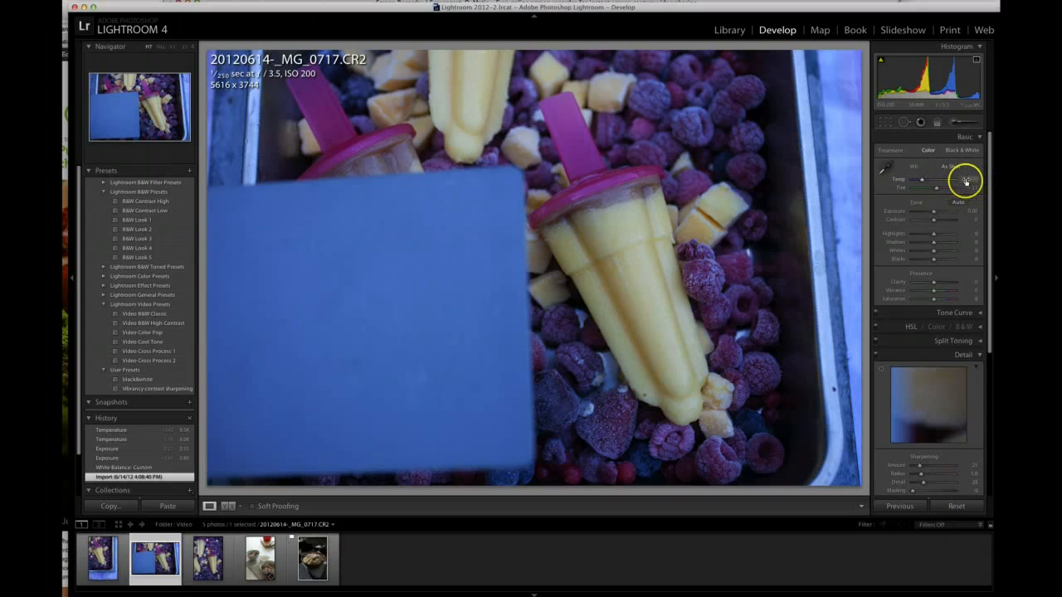
pyautogui.click(145, 430)
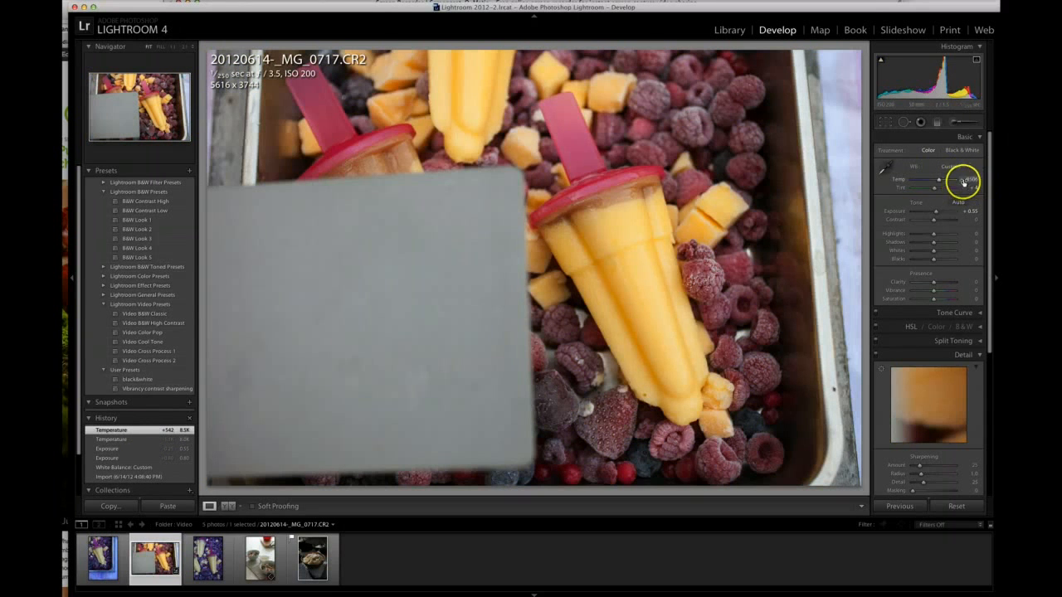
# - Sample the gray card again for the white balance, and copy only the White Balance setting from this photo
pyautogui.click(880, 171)
pyautogui.click(379, 229)
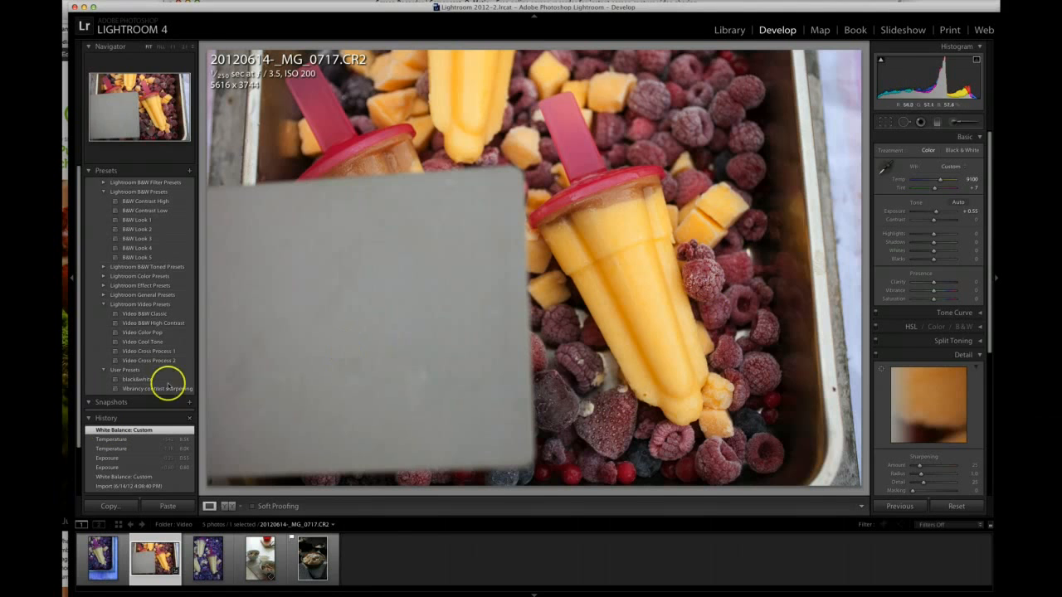
pyautogui.click(118, 507)
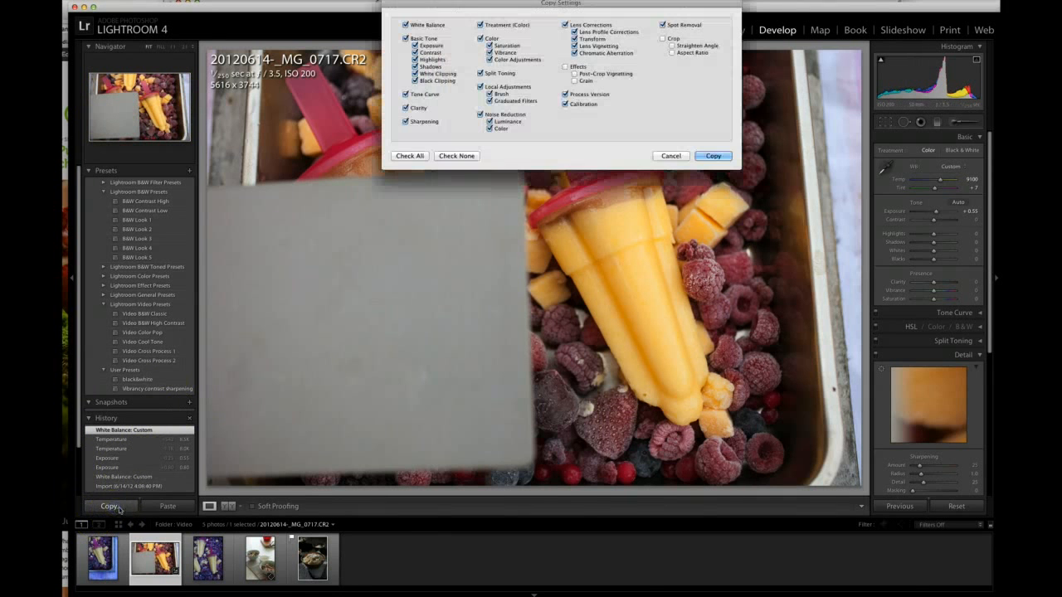
pyautogui.click(467, 156)
pyautogui.click(405, 25)
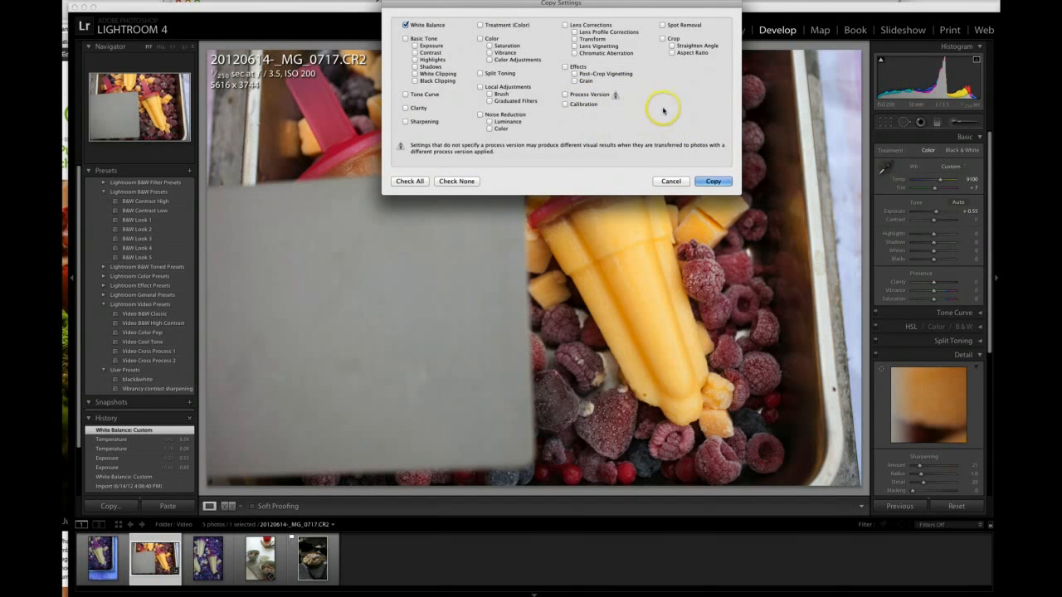
pyautogui.click(715, 181)
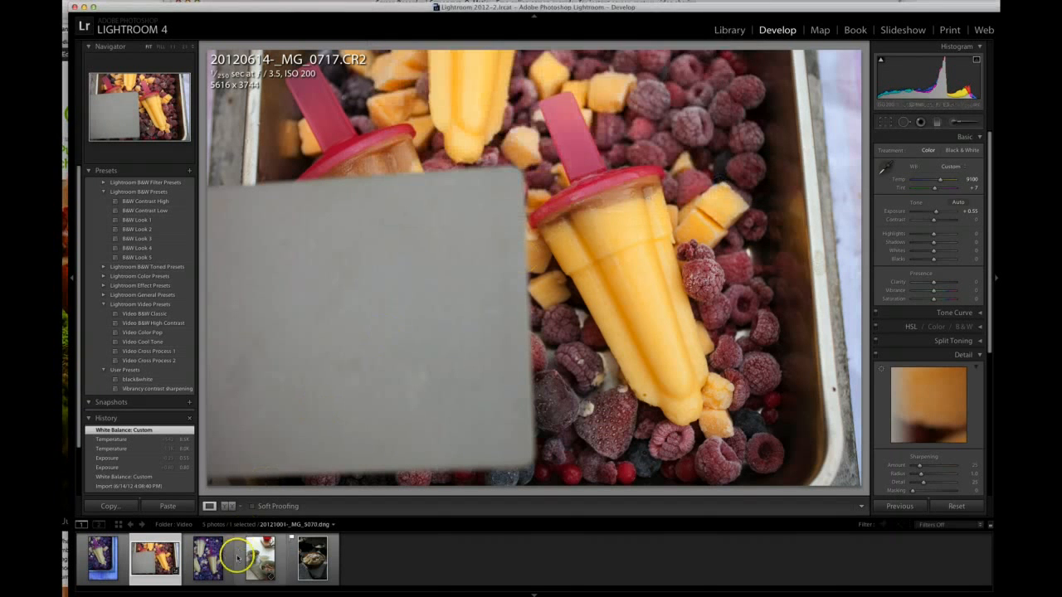
# - Paste the copied white balance onto popsicle photos _MG_0720 and _MG_0716
pyautogui.click(207, 557)
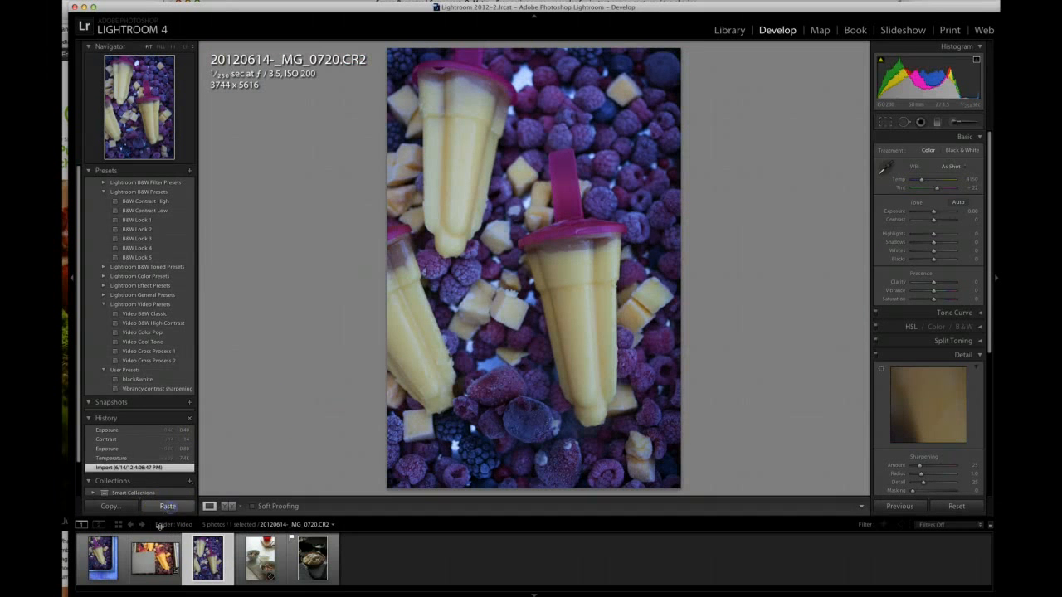
pyautogui.click(167, 506)
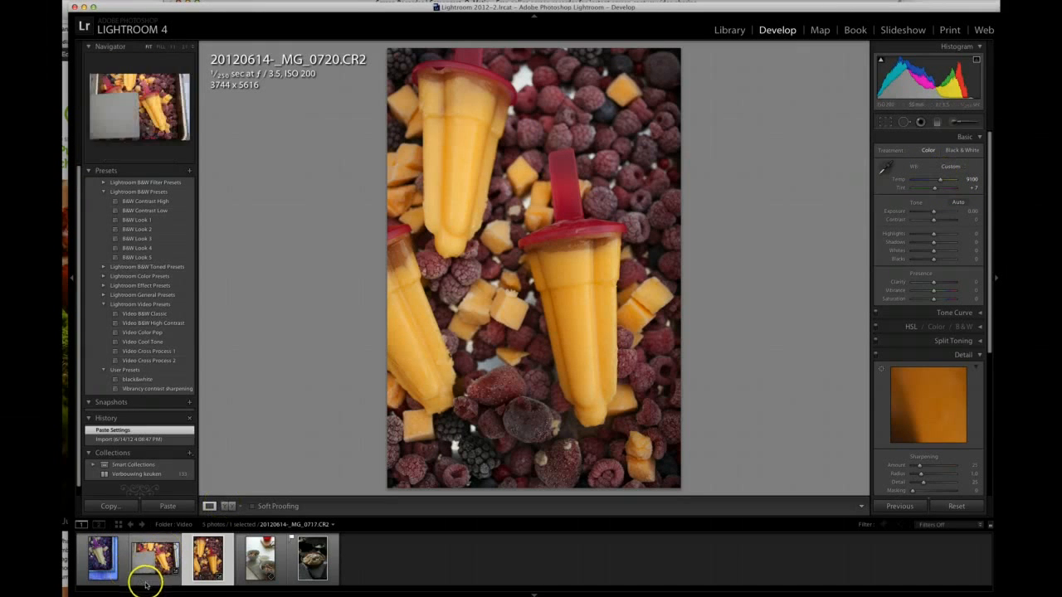
pyautogui.click(120, 581)
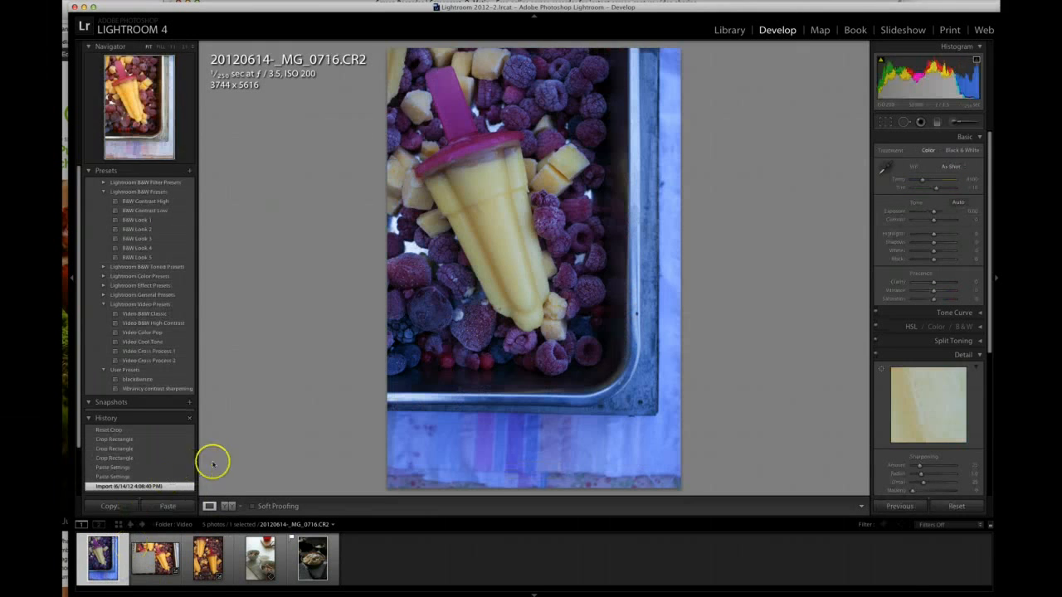
pyautogui.click(164, 505)
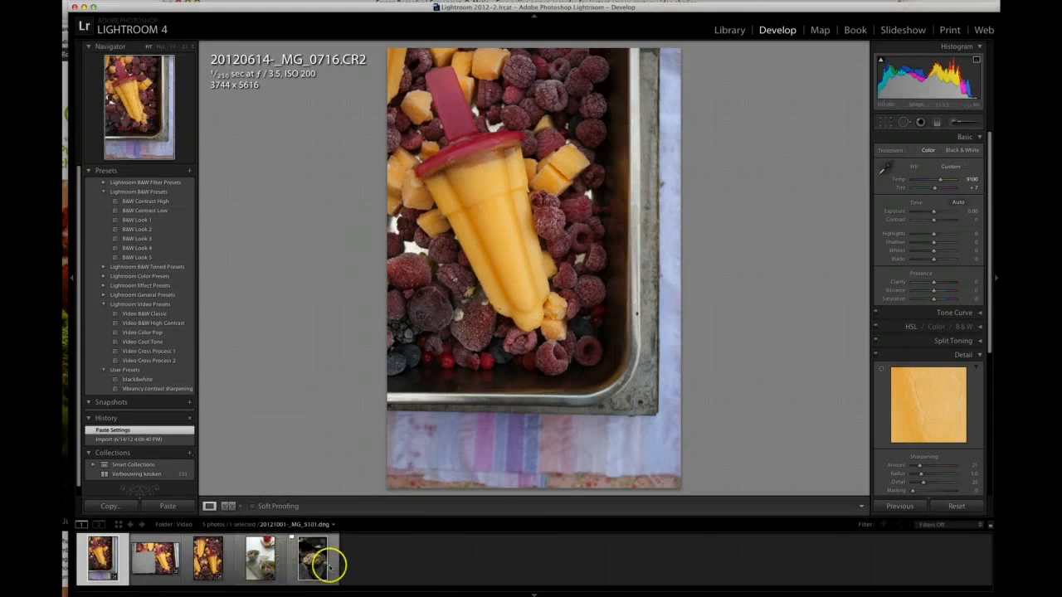
# - Open the copper bowl photo _MG_5101 and set its white balance preset to Flash
pyautogui.click(332, 570)
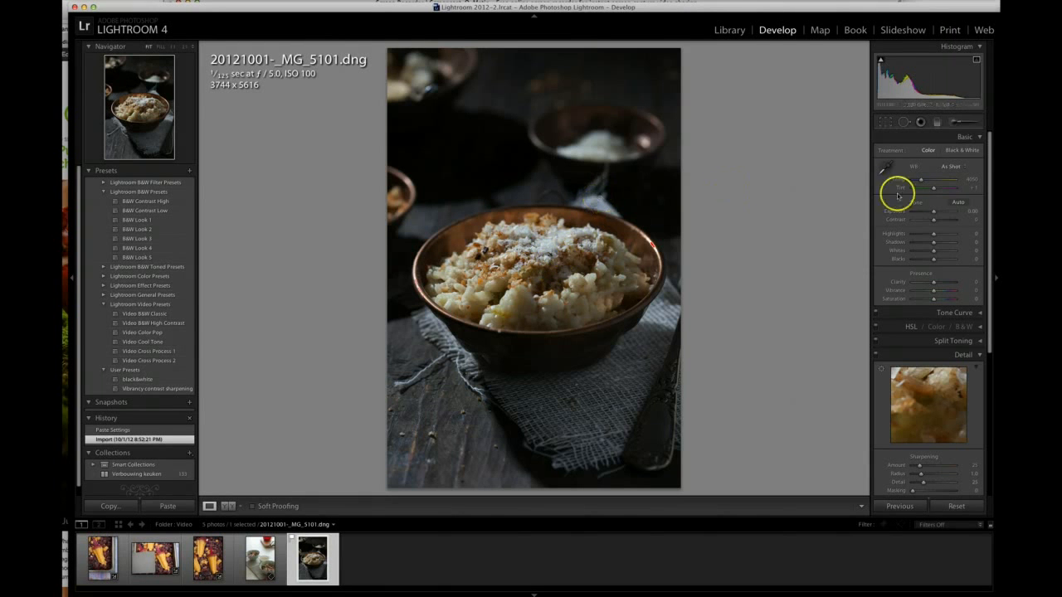
pyautogui.click(965, 167)
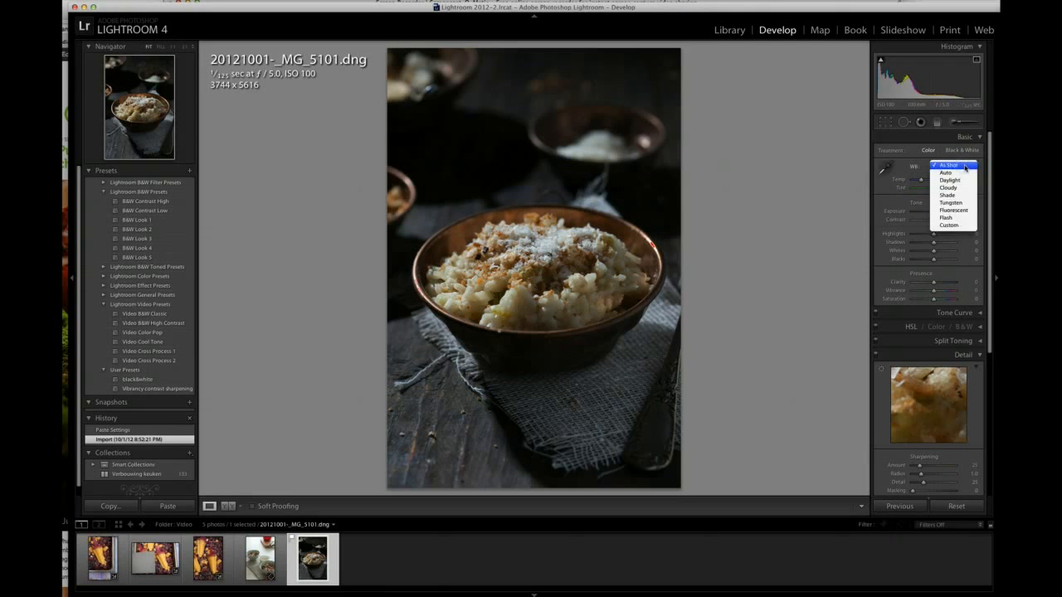
pyautogui.click(900, 166)
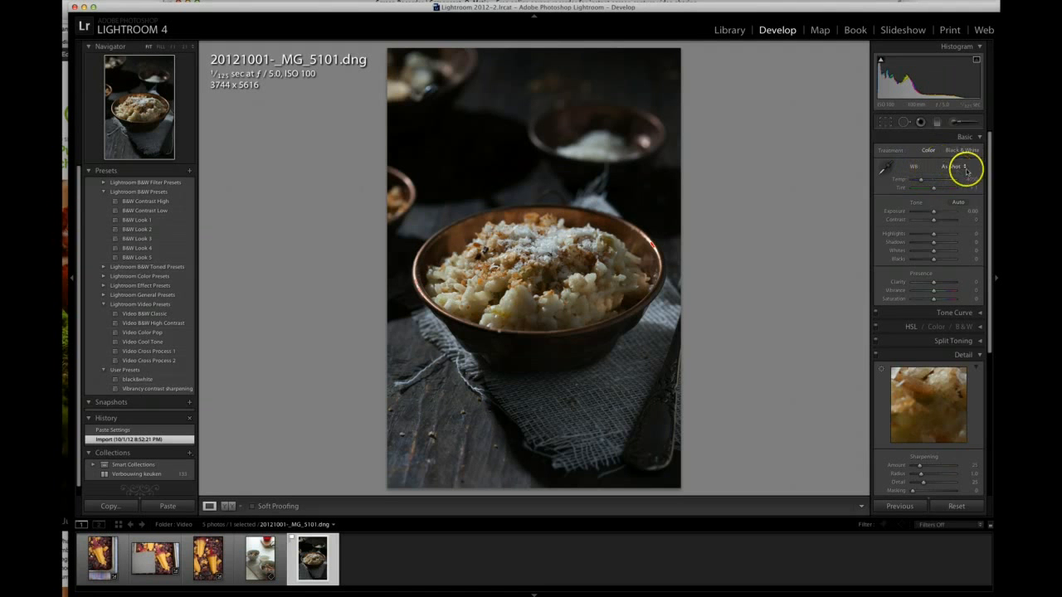
pyautogui.click(965, 167)
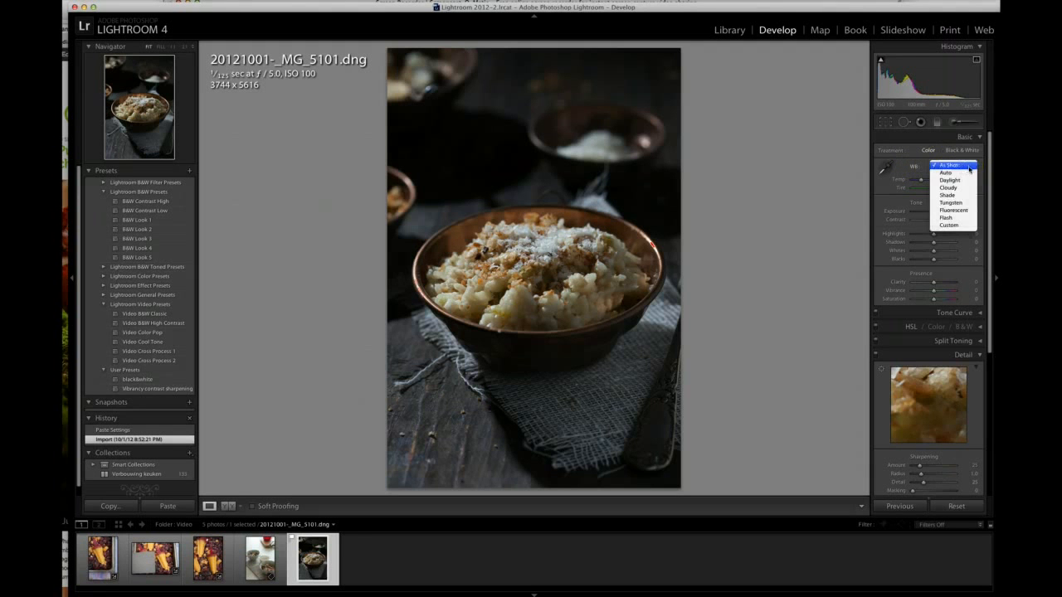
pyautogui.click(942, 218)
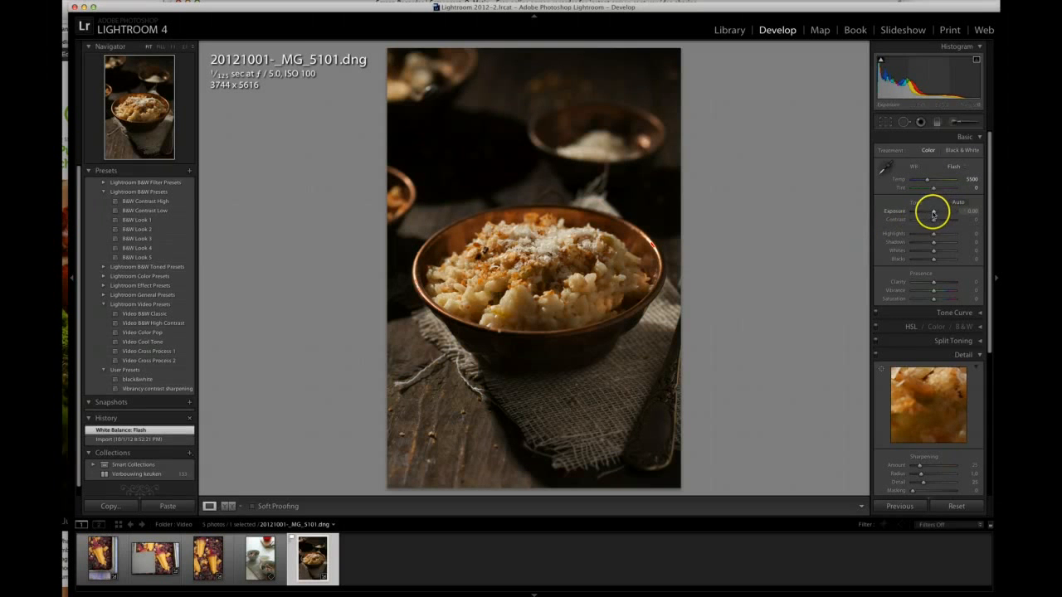
# - Try exposure +0.45 and temperature 5144 on the bowl photo, compare it with the imported state, and return to the White Balance: Flash history state
pyautogui.moveTo(934, 213); pyautogui.dragTo(926, 180)
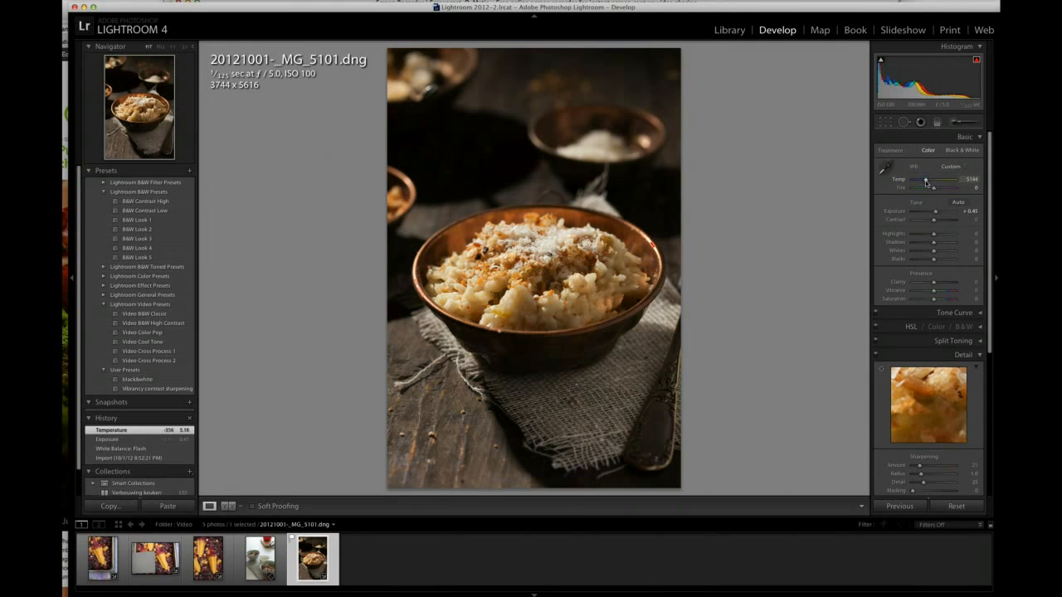
pyautogui.click(151, 458)
pyautogui.click(151, 449)
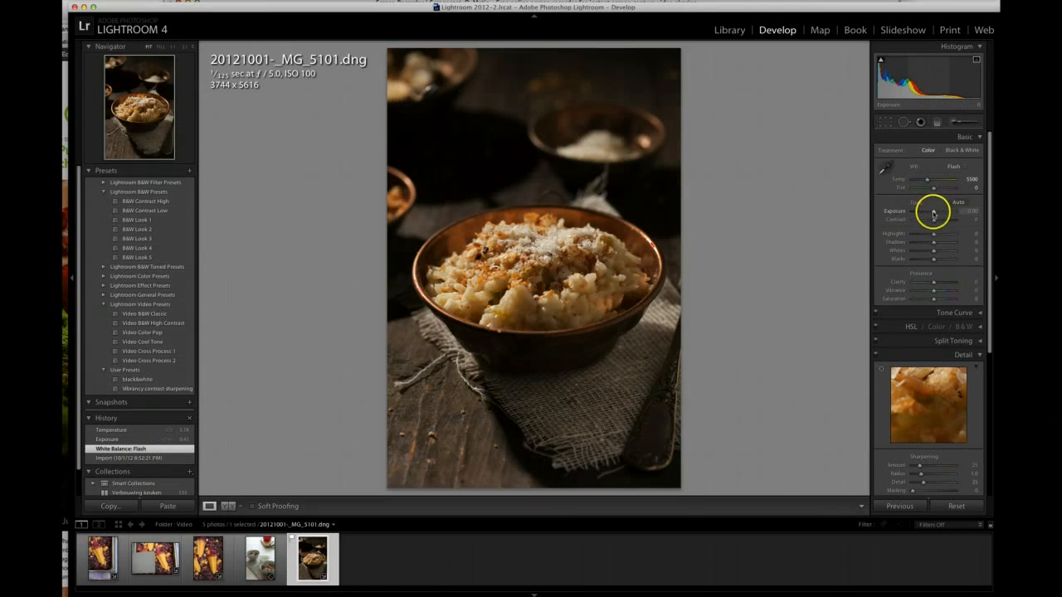
# - Set the exposure of the bowl photo to +0.25
pyautogui.moveTo(935, 214); pyautogui.dragTo(936, 214)
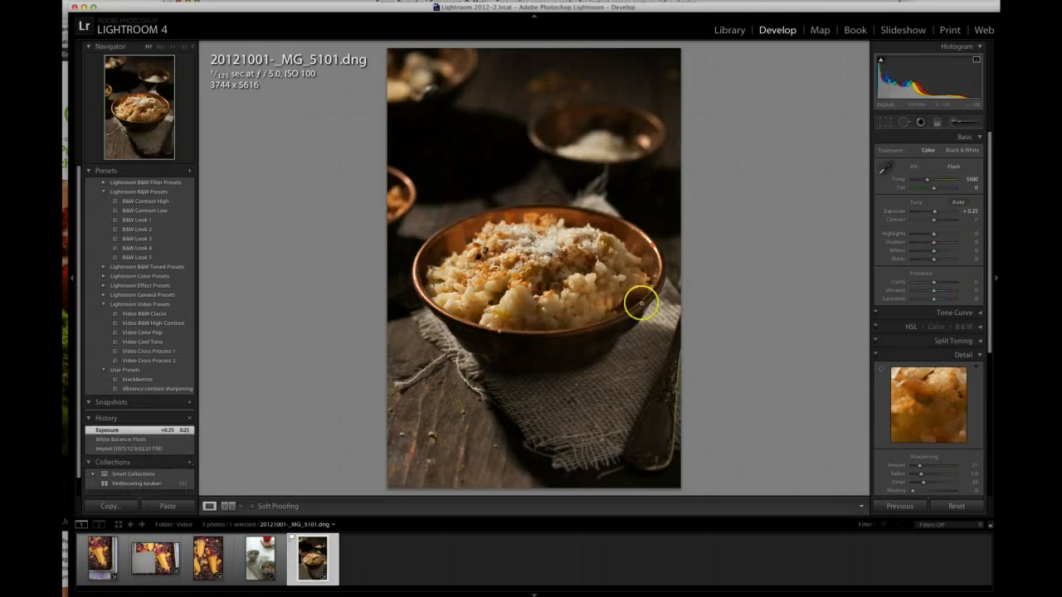